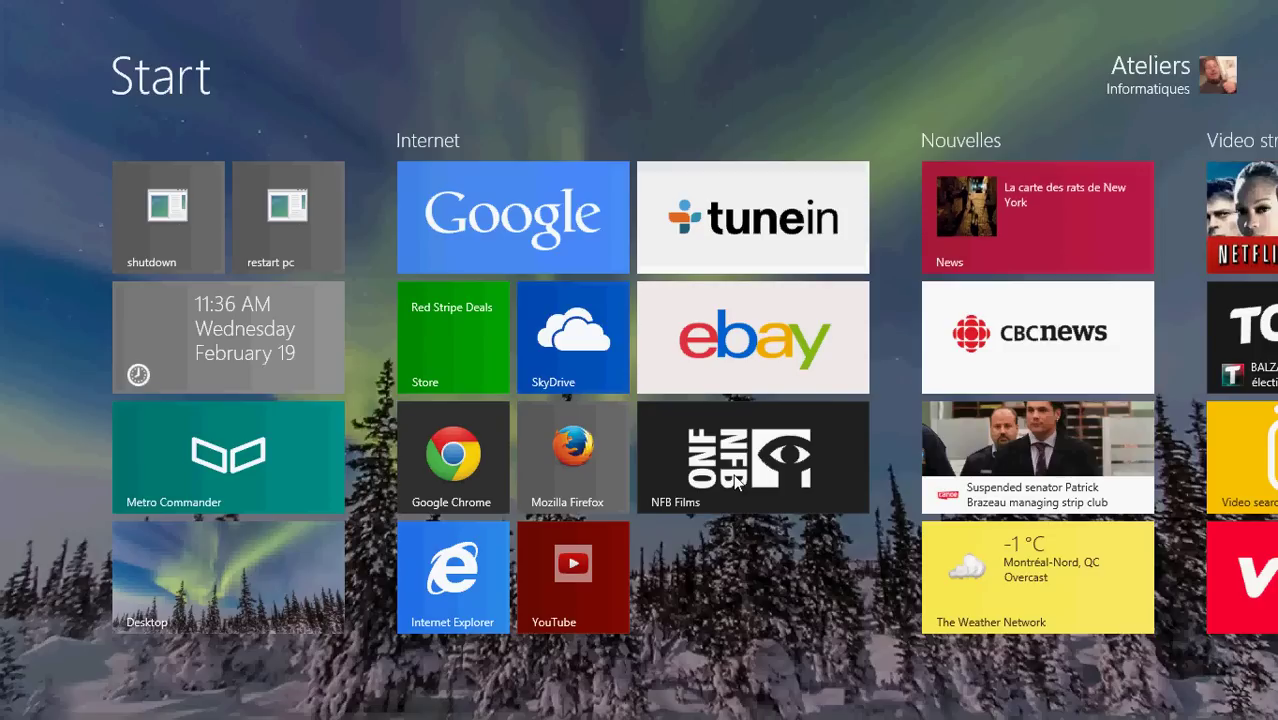
Search the Store for 'photoshop' to view Photoshop Express, then open the All apps list.
left_click(455, 338)
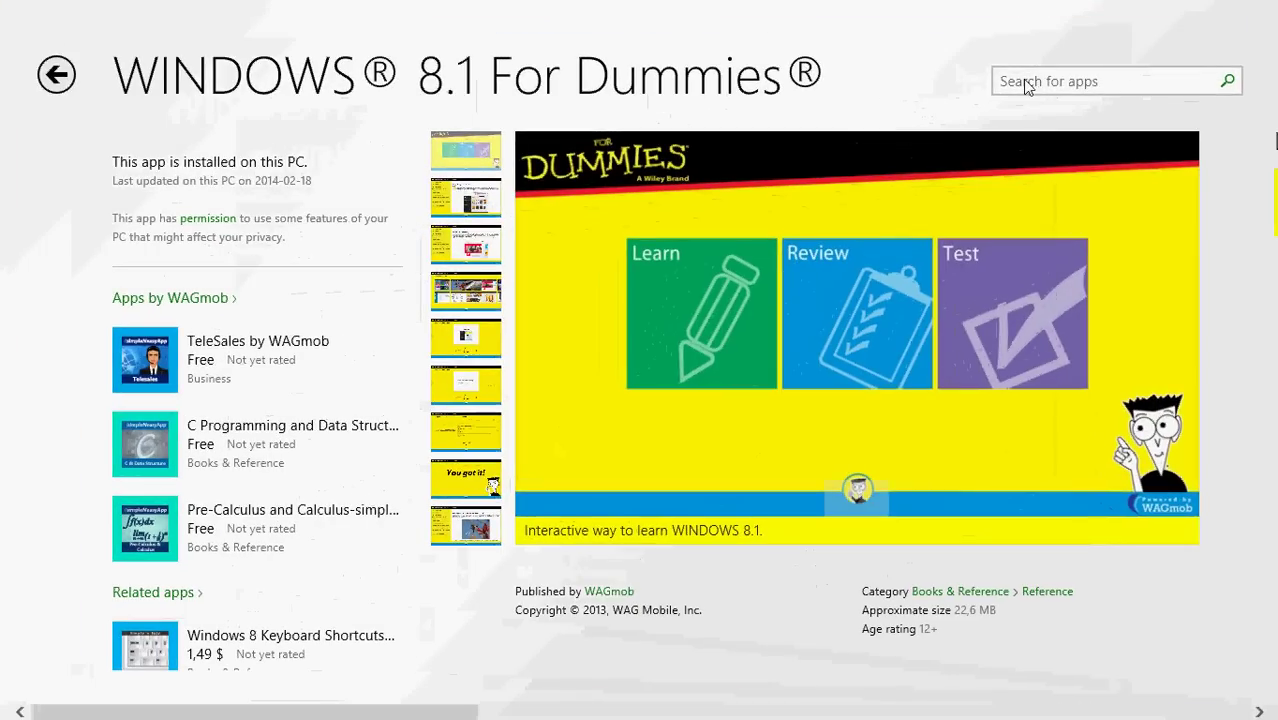
left_click(1026, 87)
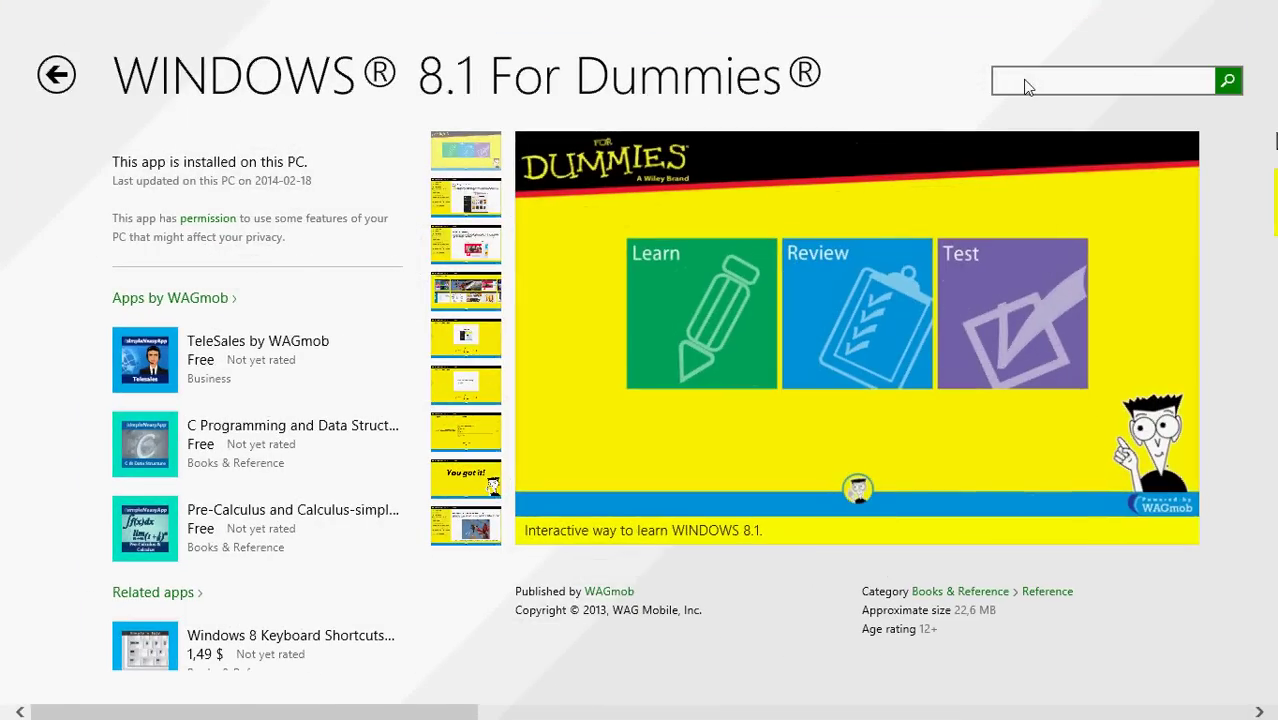
type("ph")
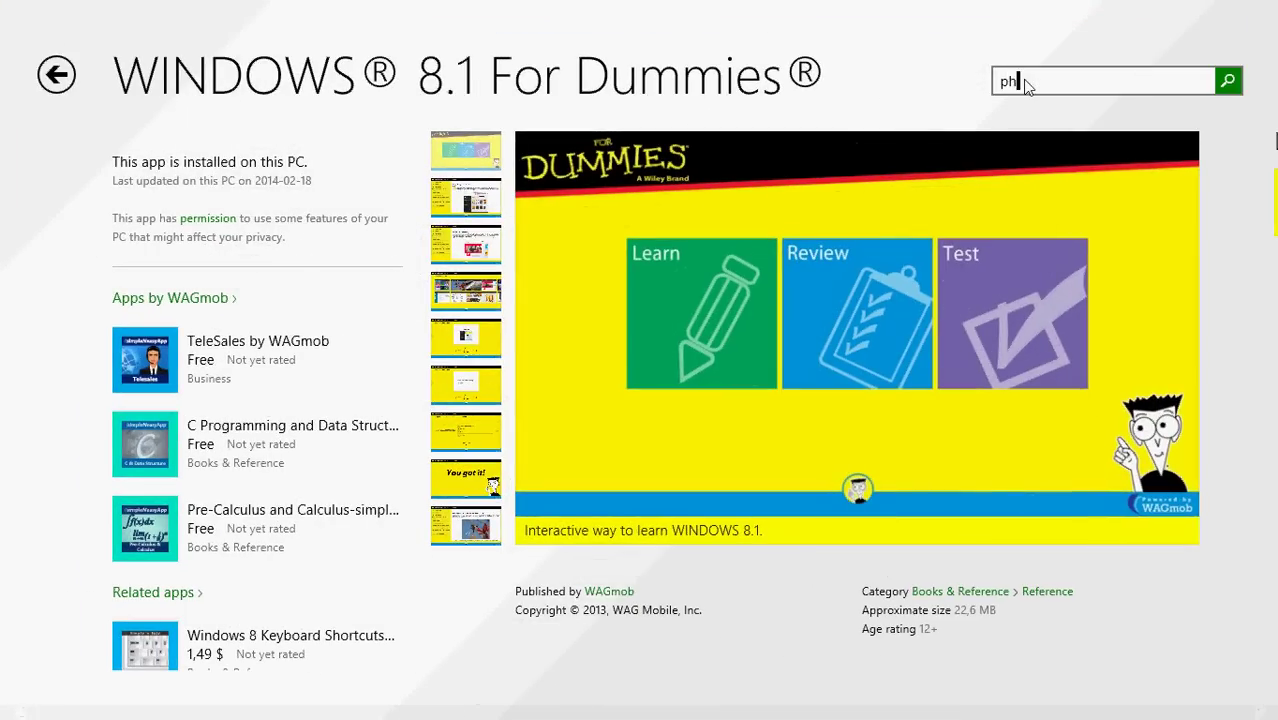
type("otoshop")
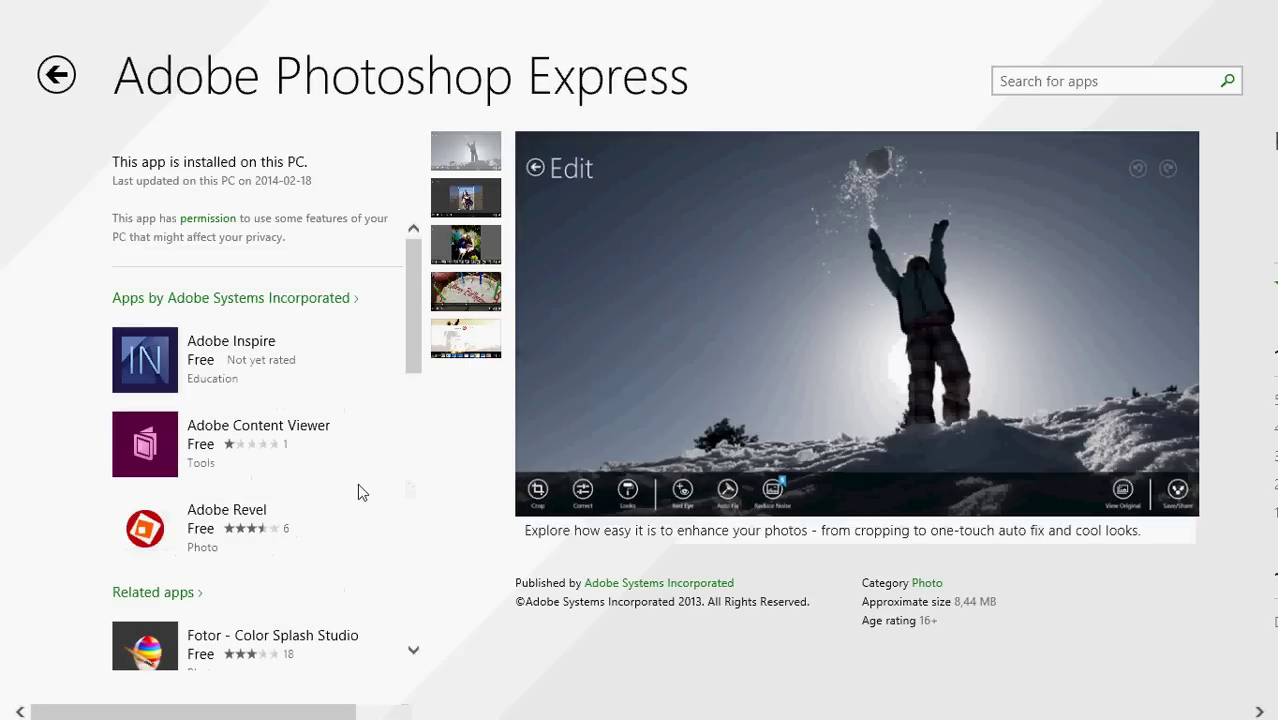
scroll(357, 483, "down", 2)
scroll(357, 493, "up", 2)
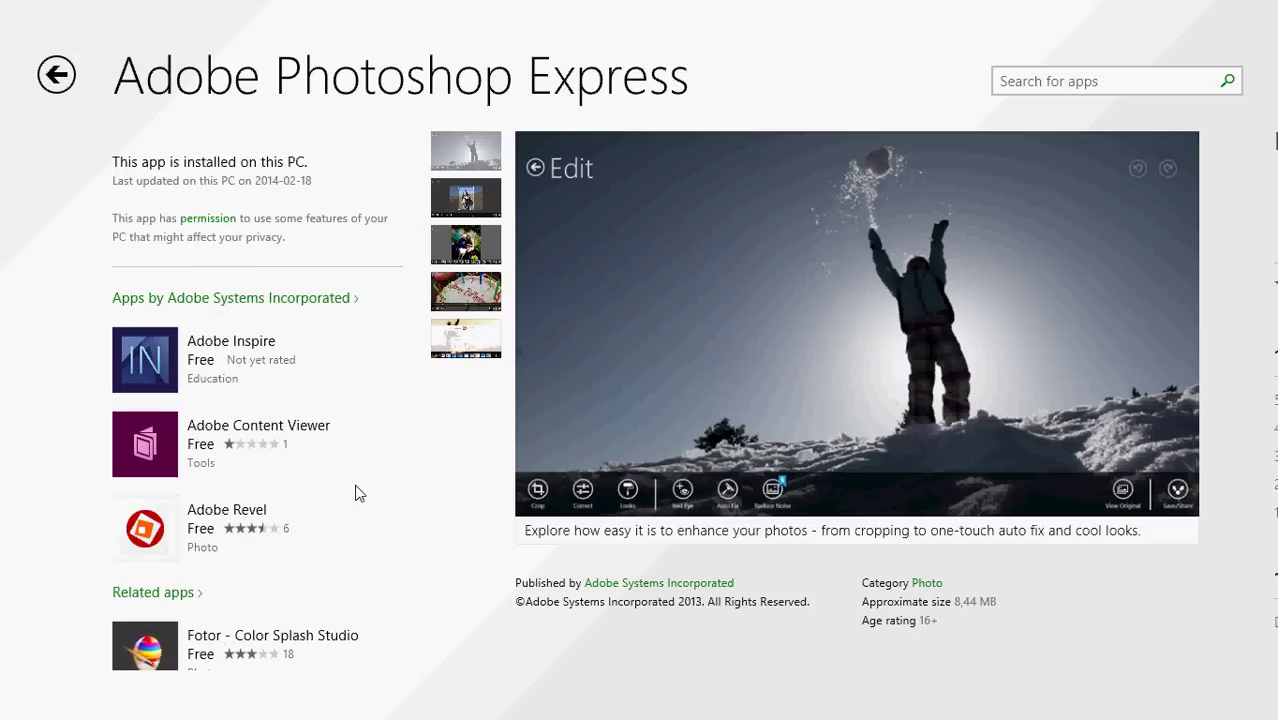
key("super")
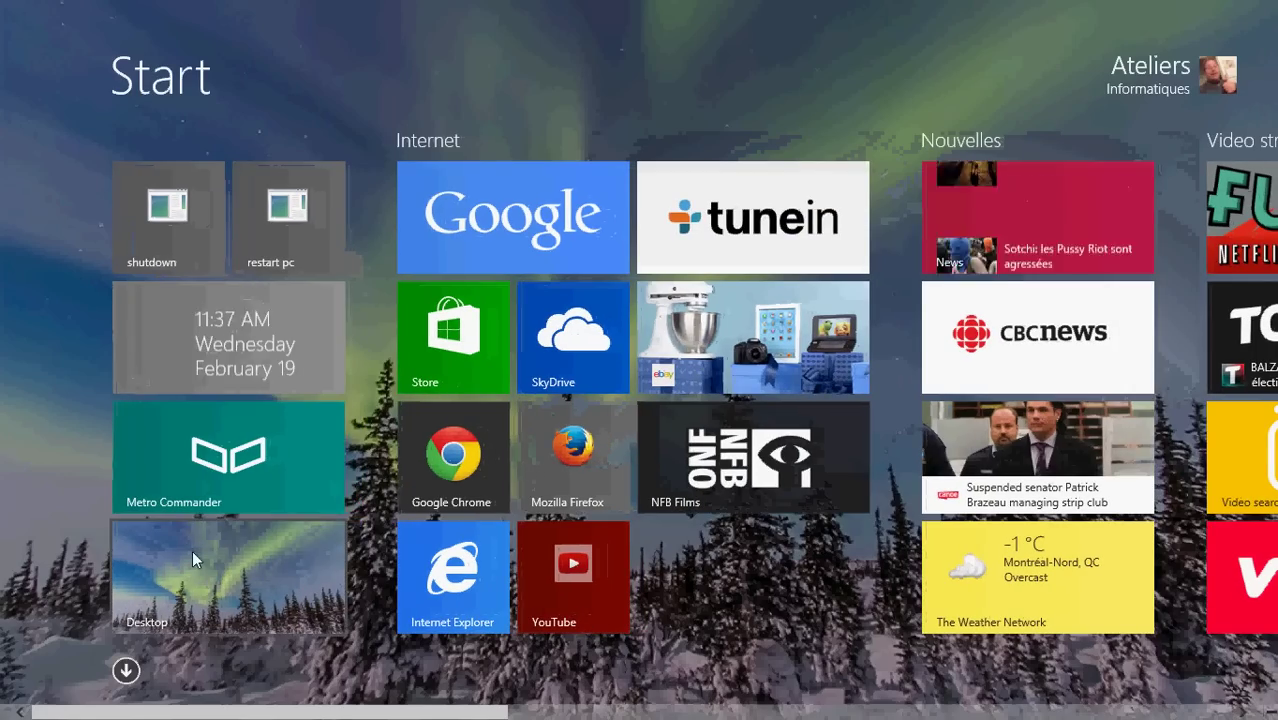
left_click(126, 670)
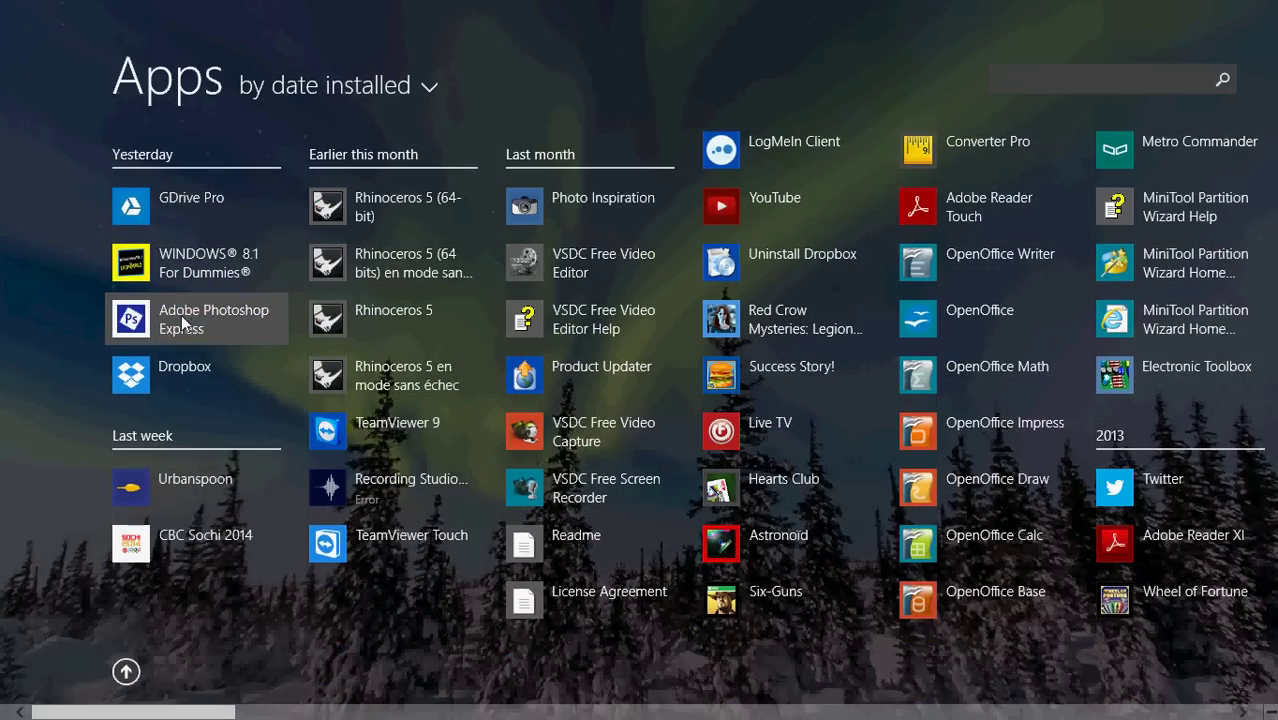
Launch Adobe Photoshop Express from the All apps list.
left_click(181, 315)
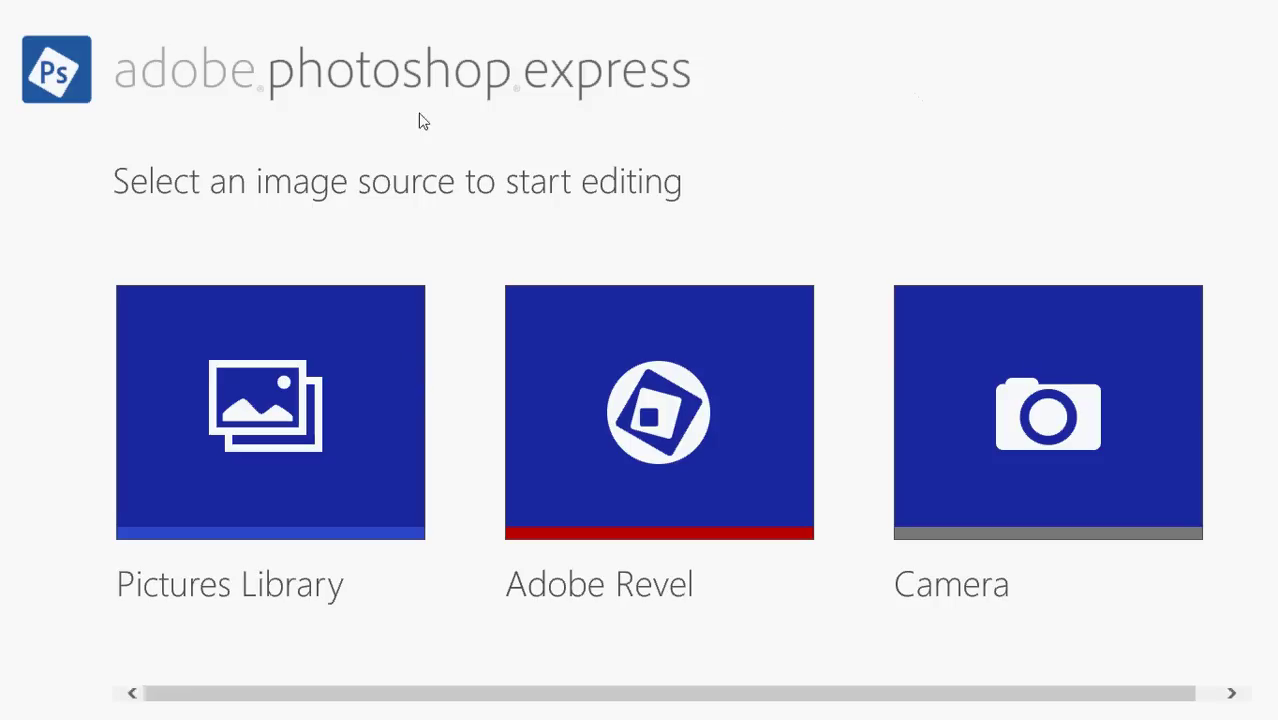
Pick Adobe Revel as the image source, then cancel its sign-in page.
left_click(716, 414)
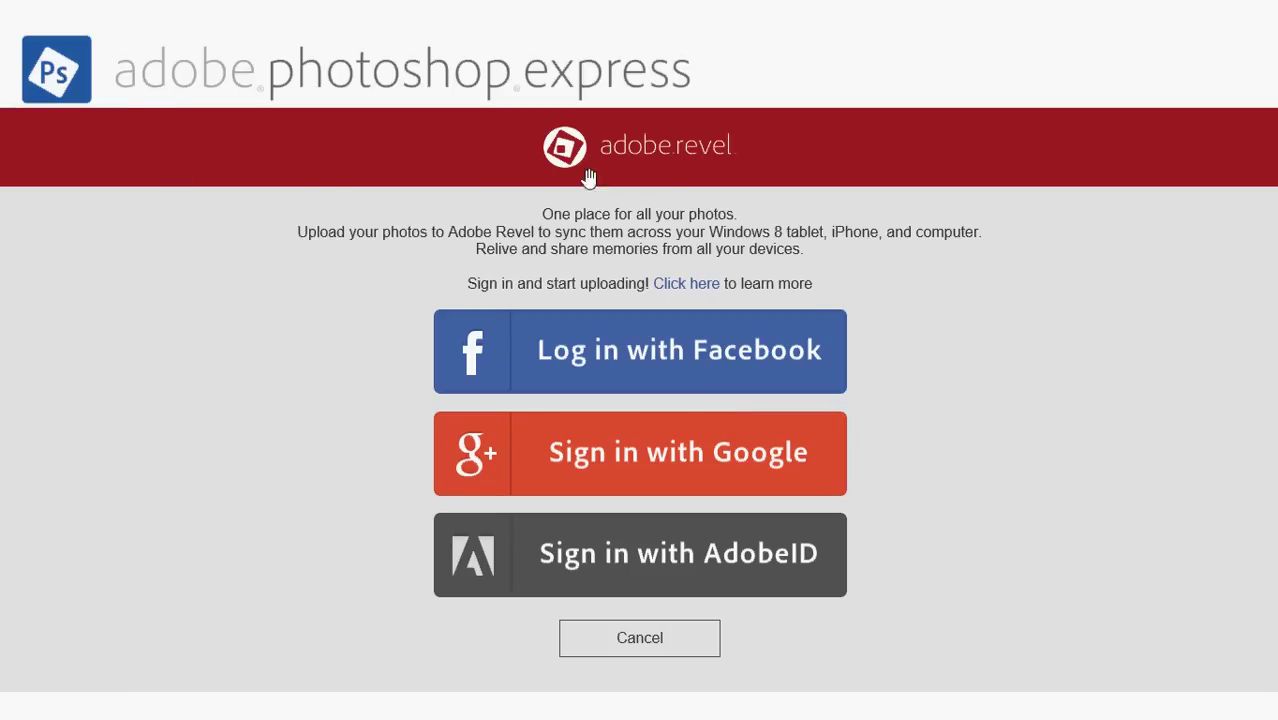
left_click(650, 645)
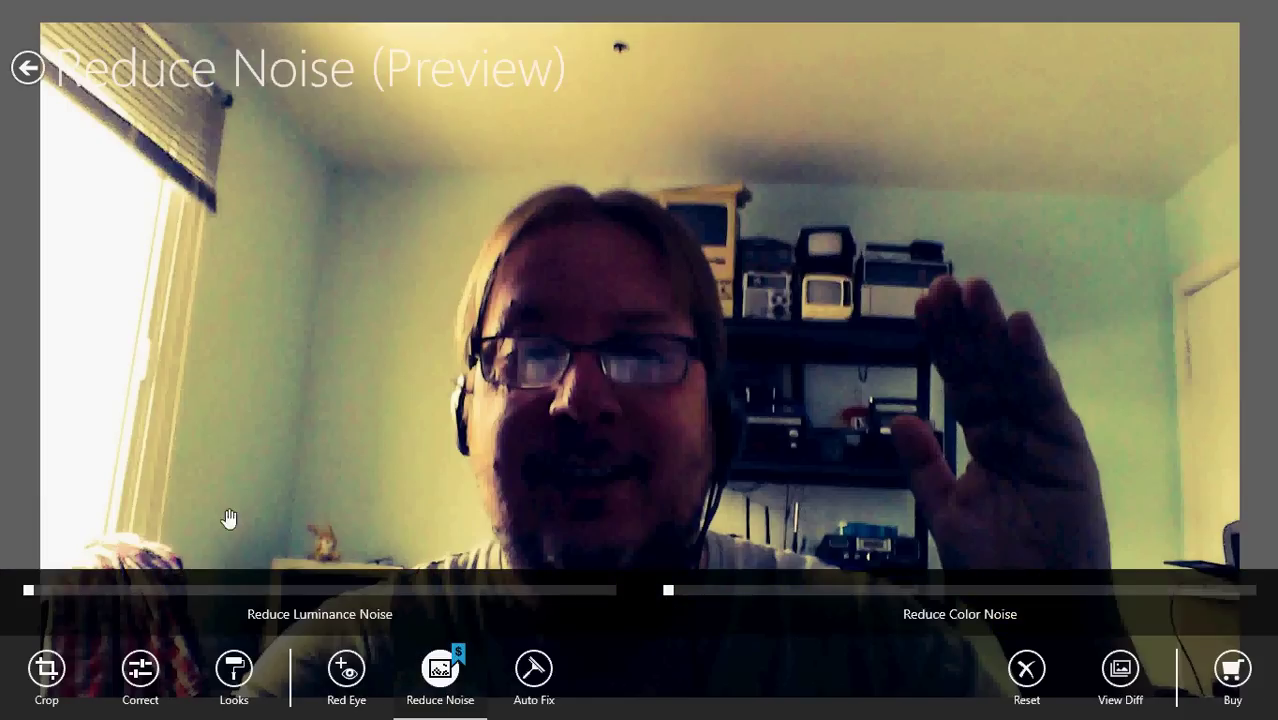
Set luminance noise reduction to 8 and raise colour noise reduction twice.
left_click_drag(28, 590, 140, 592)
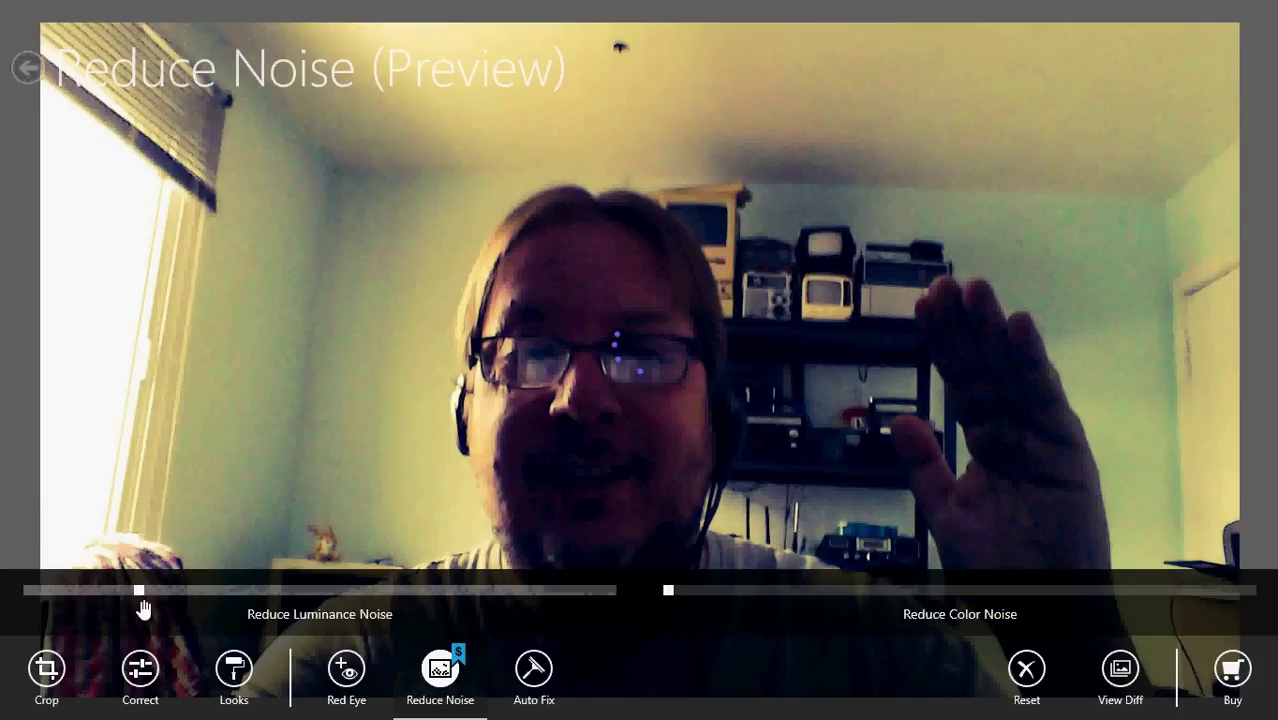
left_click(774, 598)
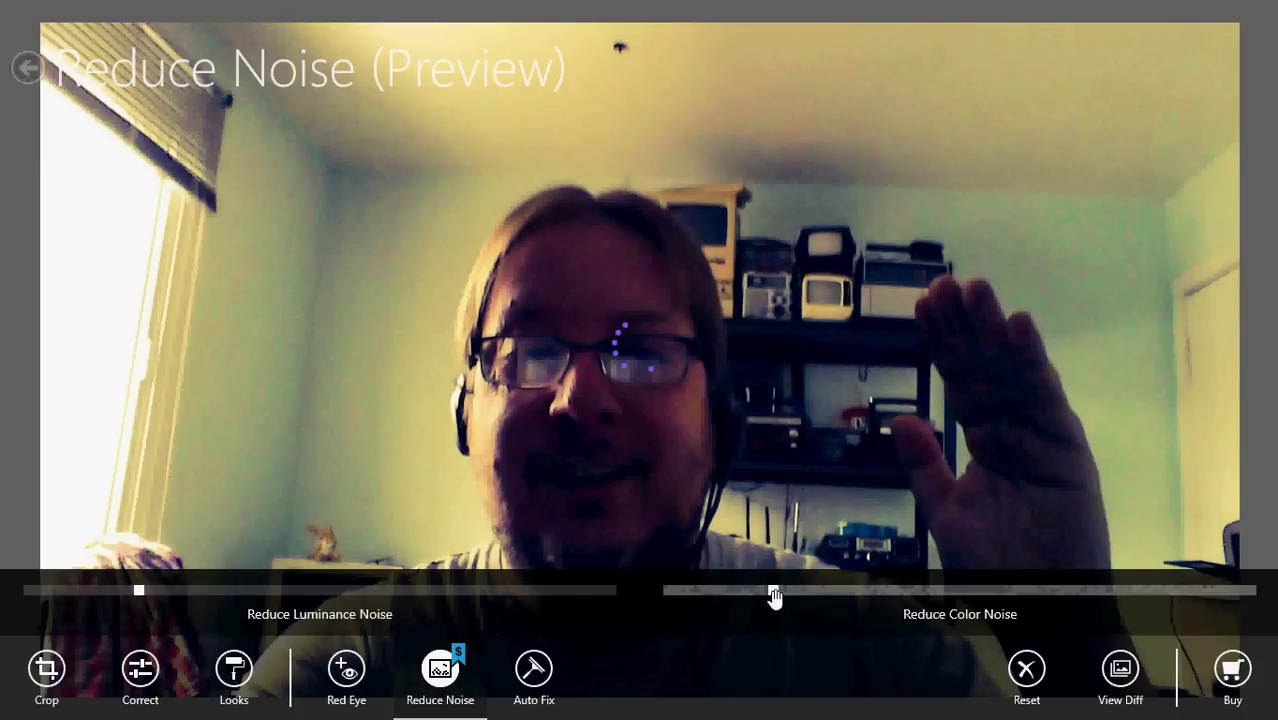
left_click(954, 598)
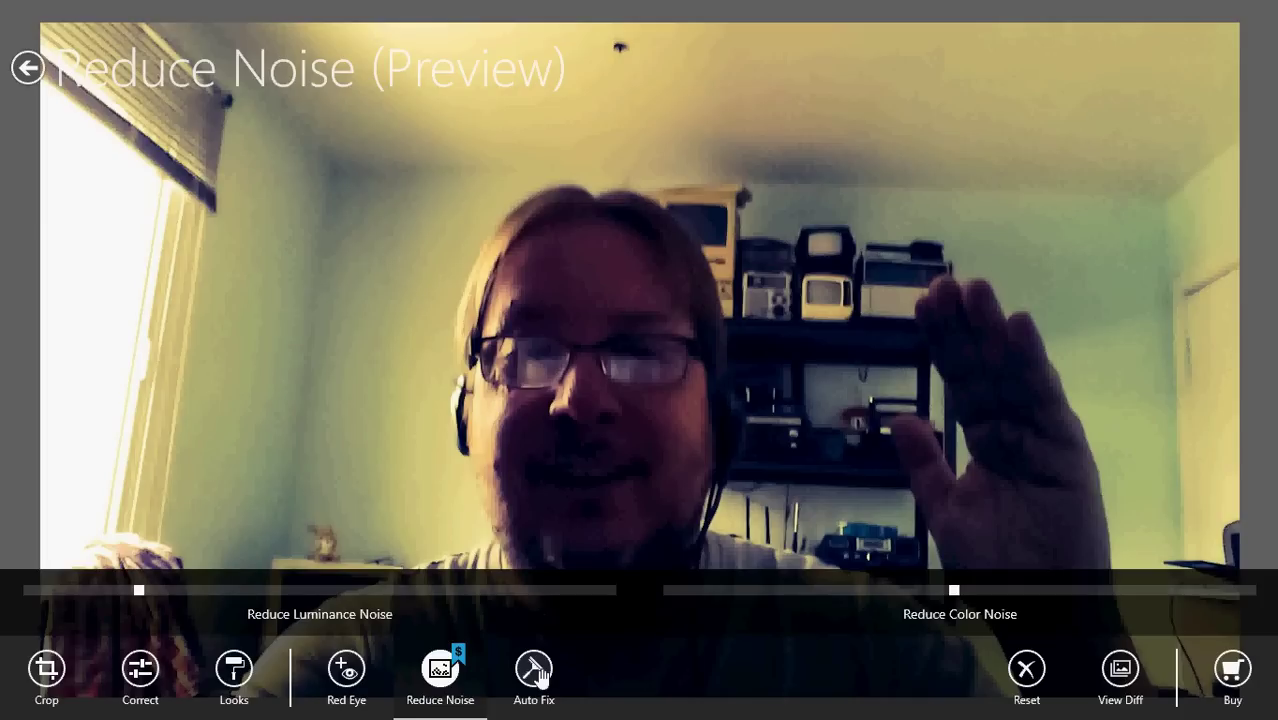
Bring up the $4.99 Noise Reduction Pack purchase prompt.
left_click(536, 672)
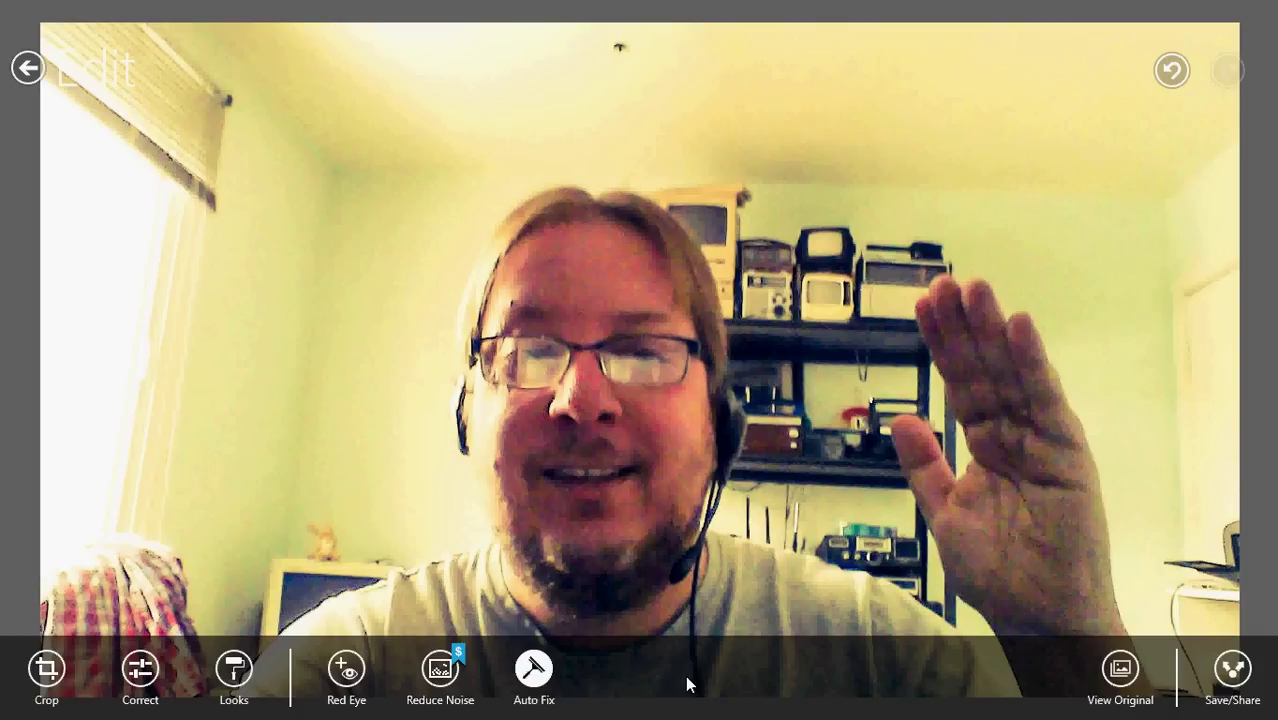
Call up the Share charm for the edited webcam photo.
key("super+c")
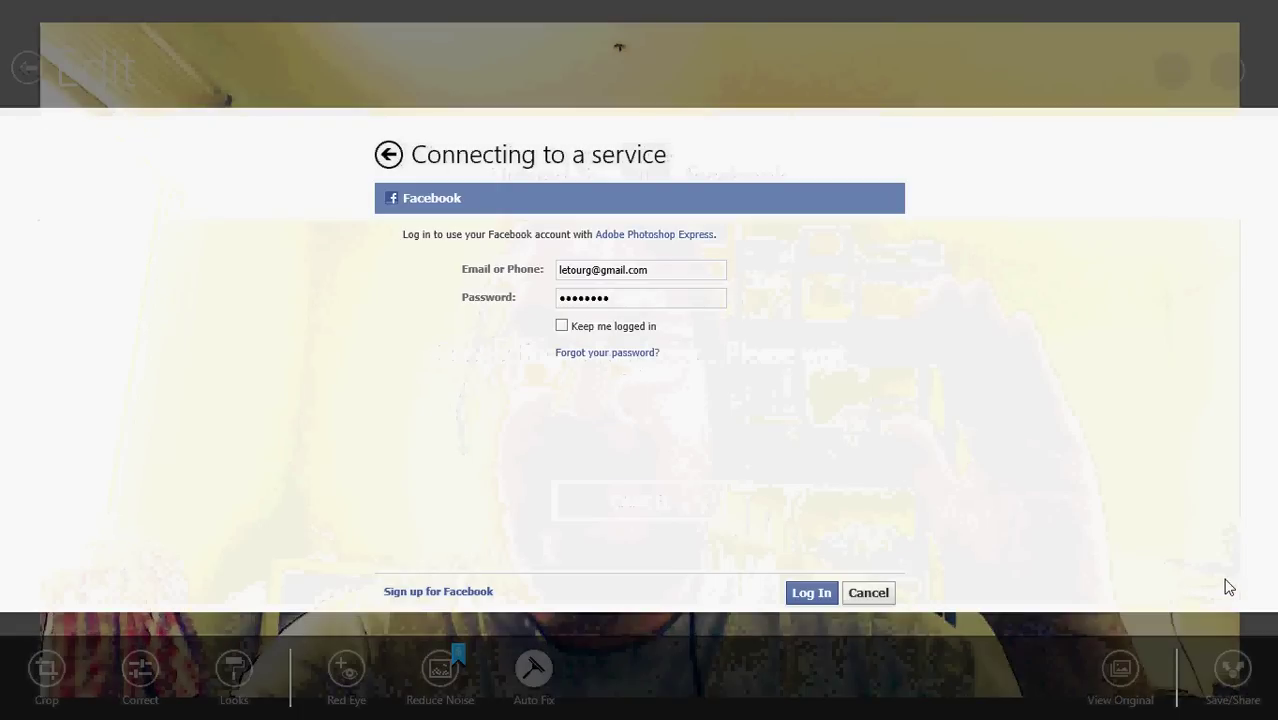
Submit the Facebook login, then leave for Start at the security code page.
left_click(810, 594)
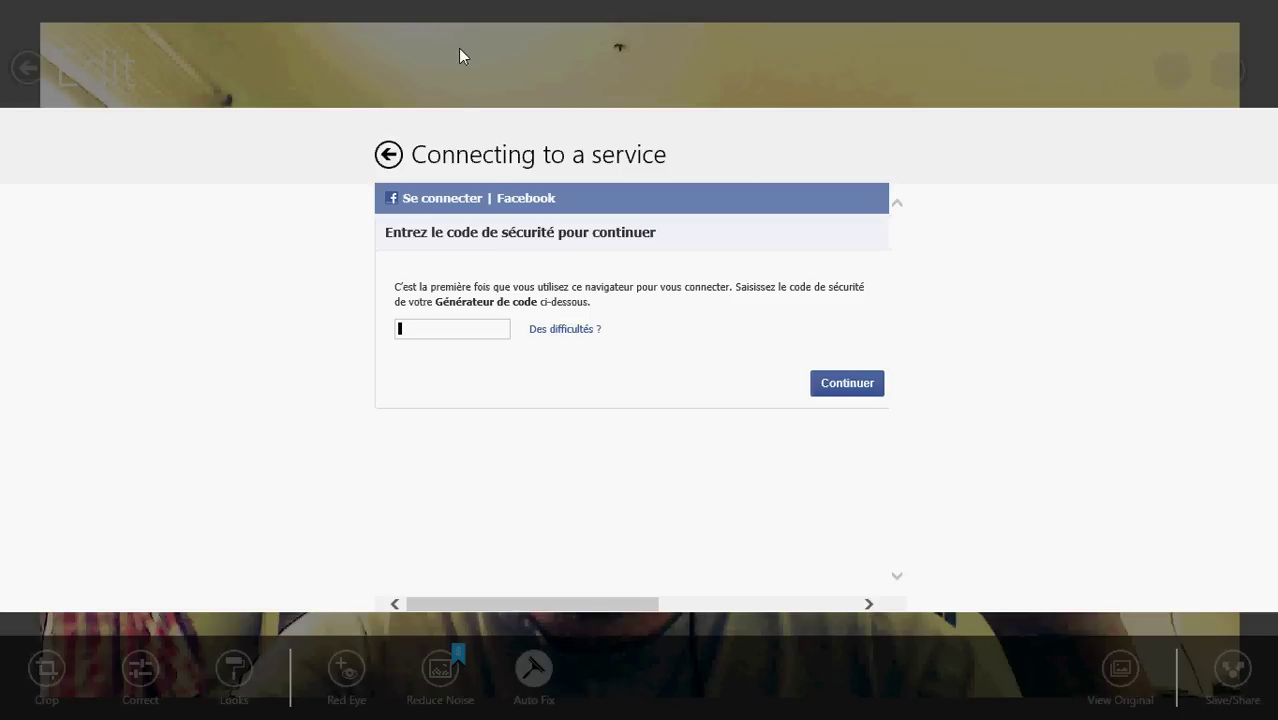
key("super")
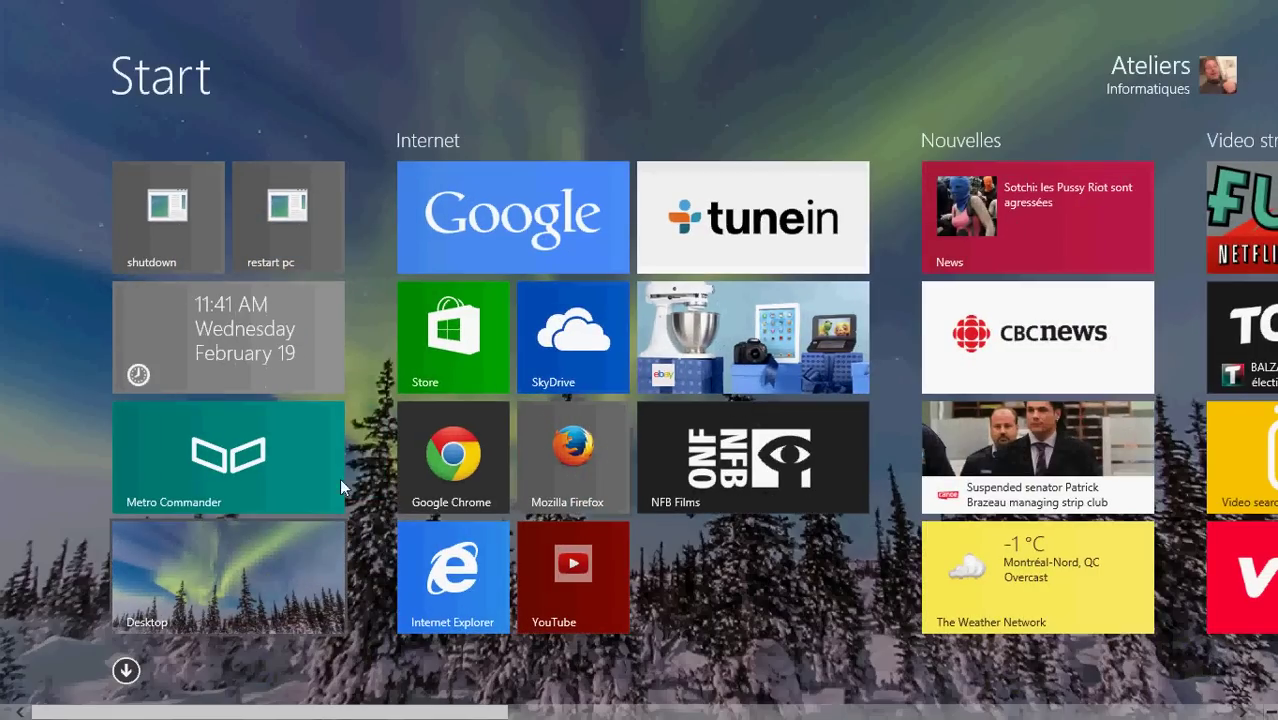
Open the Windows Store from its Start screen tile.
left_click(440, 352)
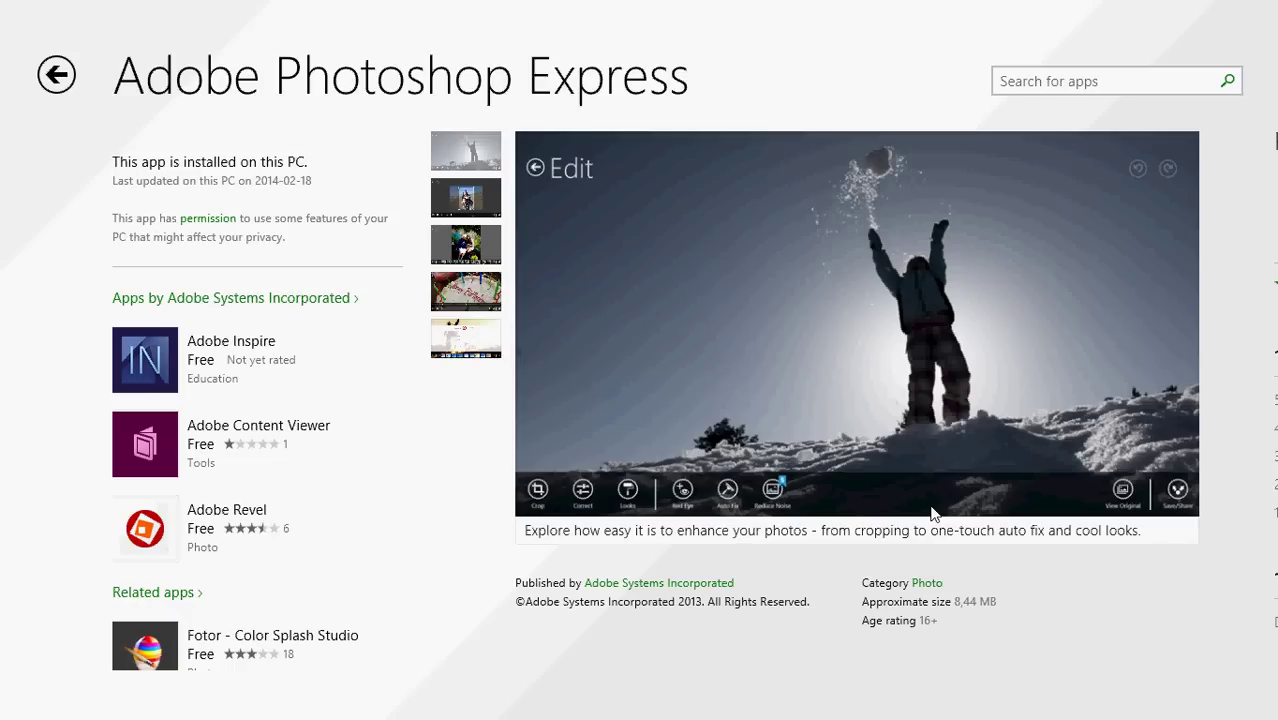
Return from the Photoshop Express Store listing to the Start screen.
key("super")
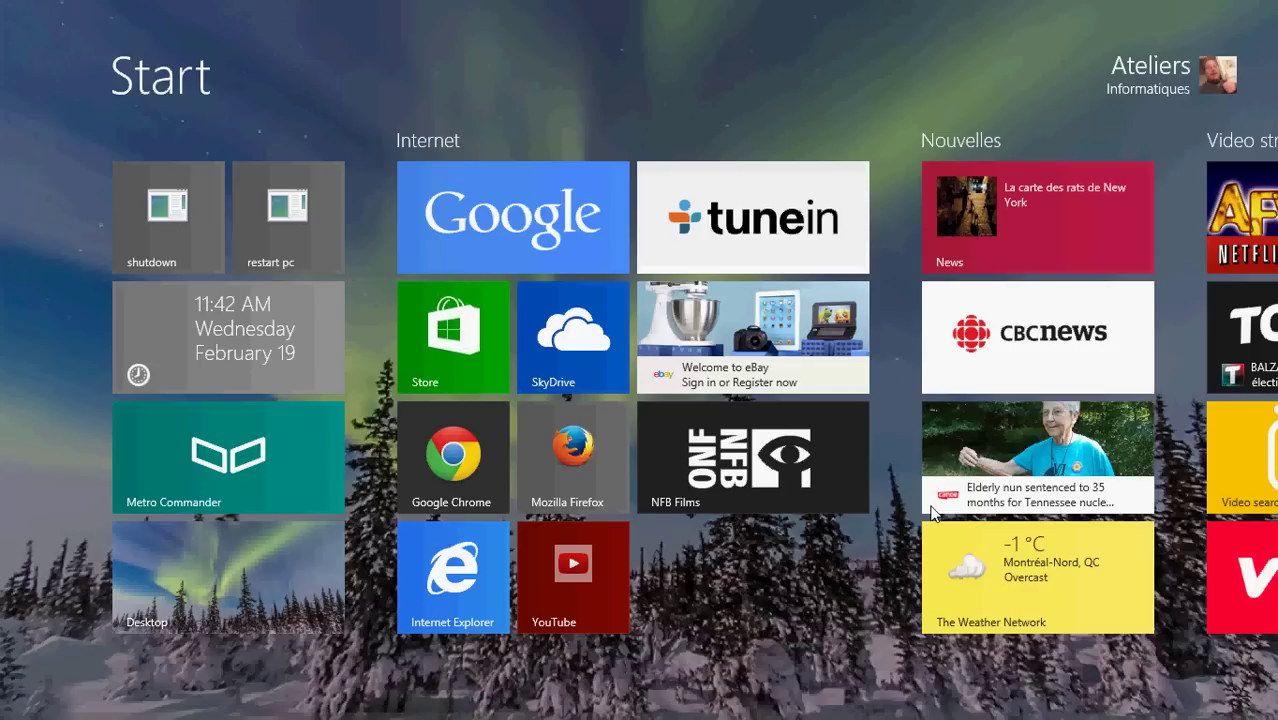
Switch from the Start screen to the Windows desktop.
left_click(278, 565)
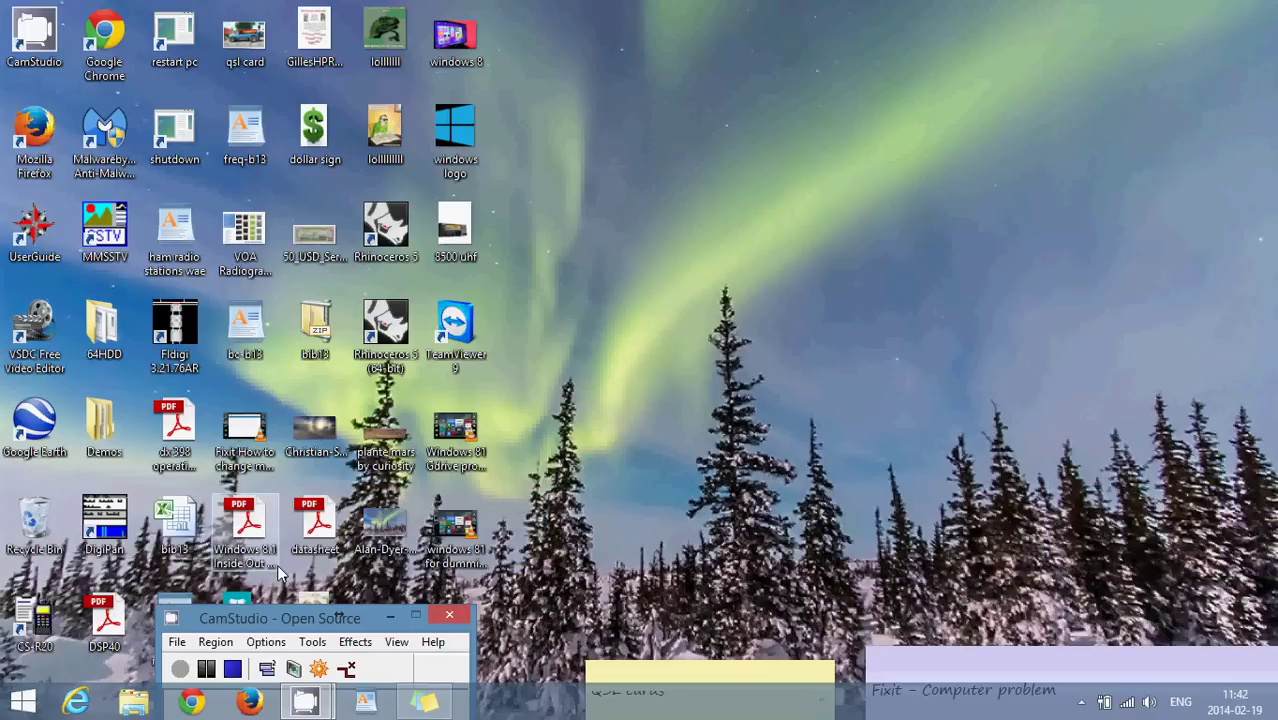